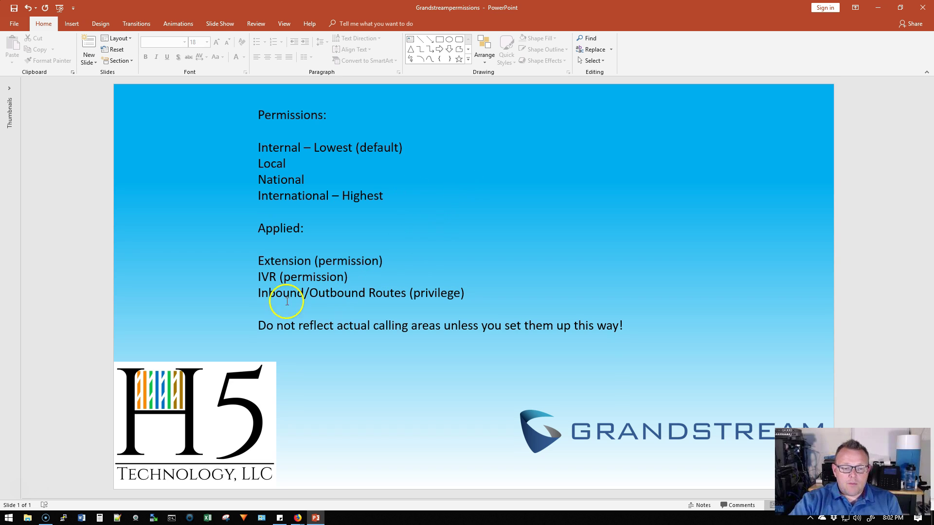
- Highlight the calling-area warning and the Extension, IVR and Routes lines, then switch to the UCM6204 dashboard
drag(258, 325, 623, 325)
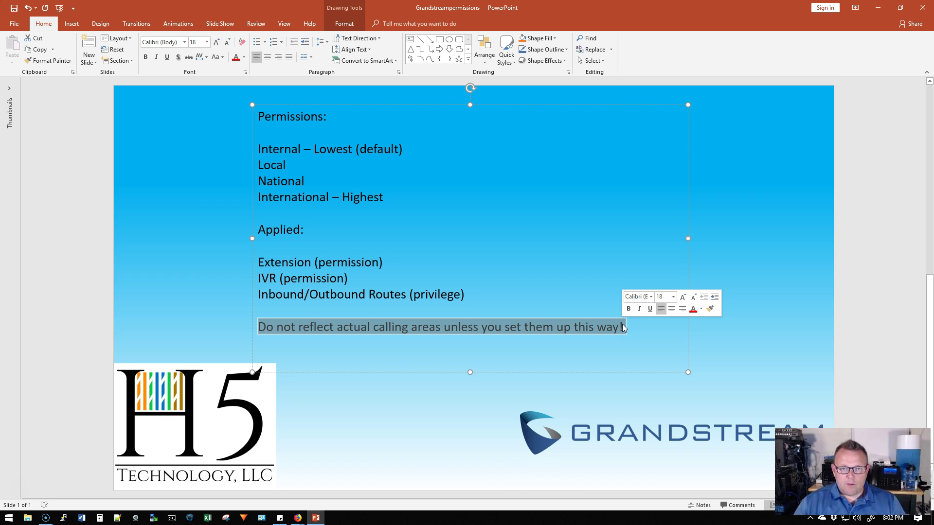
click(355, 263)
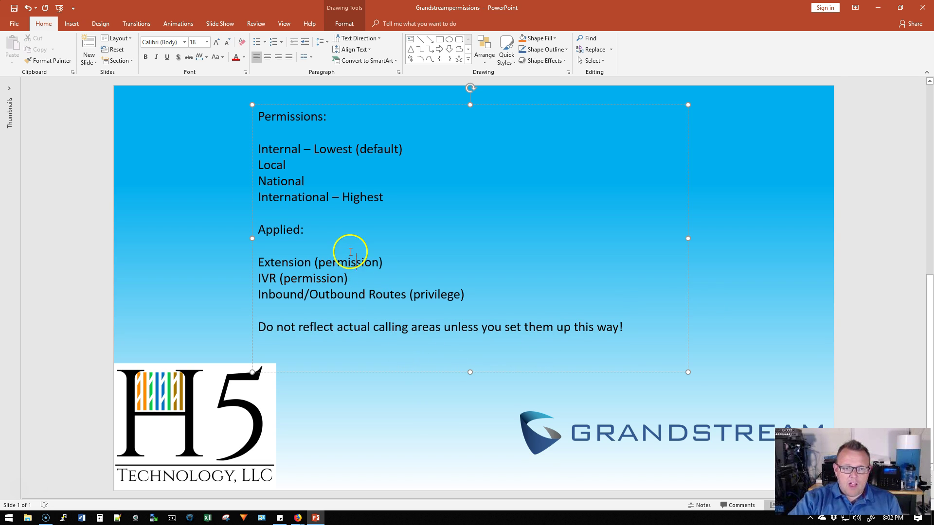
drag(256, 262, 380, 263)
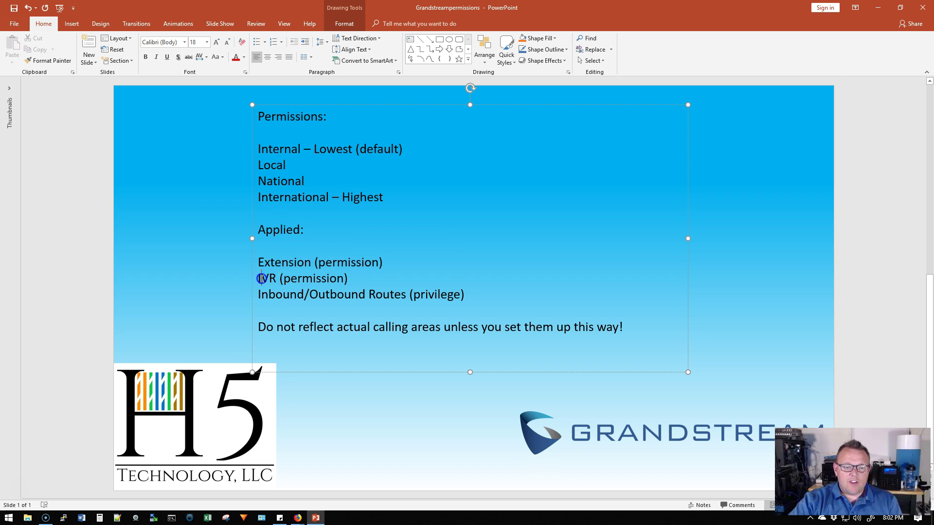
drag(258, 278, 349, 279)
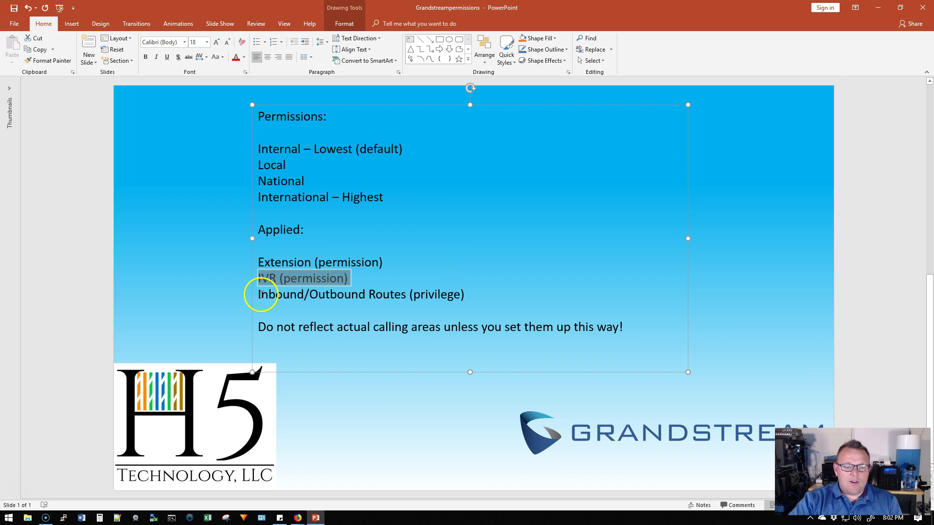
drag(257, 294, 461, 294)
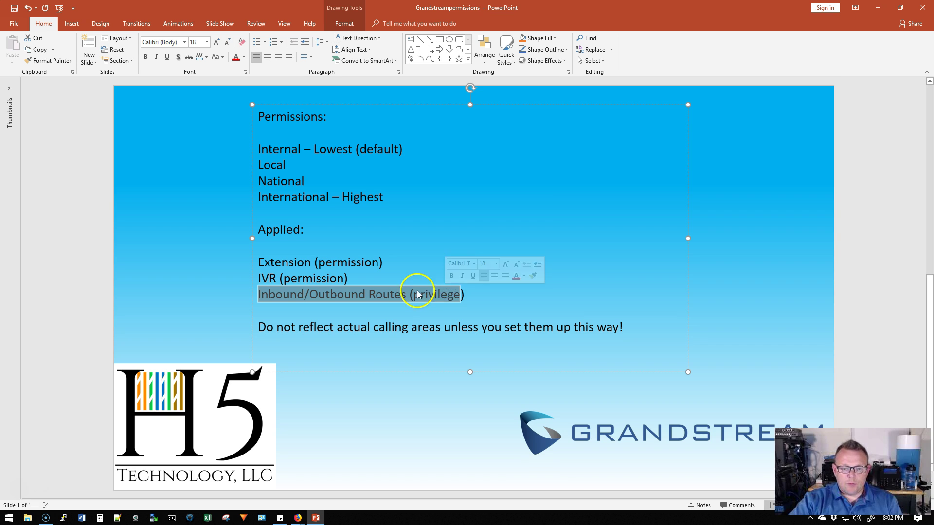
click(418, 292)
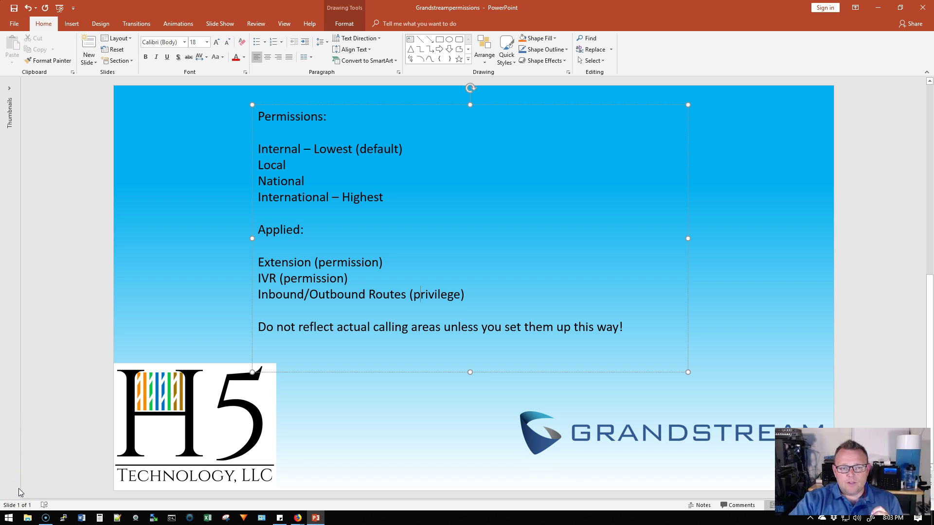
key(alt+Tab)
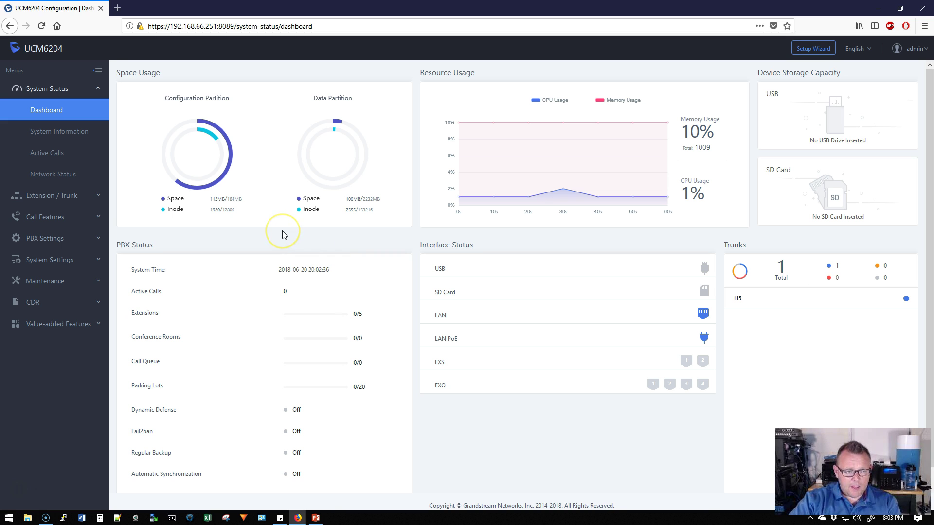
- Go to Extension / Trunk > Extensions and edit extension 1000 (Willie Howe)
click(97, 197)
click(45, 131)
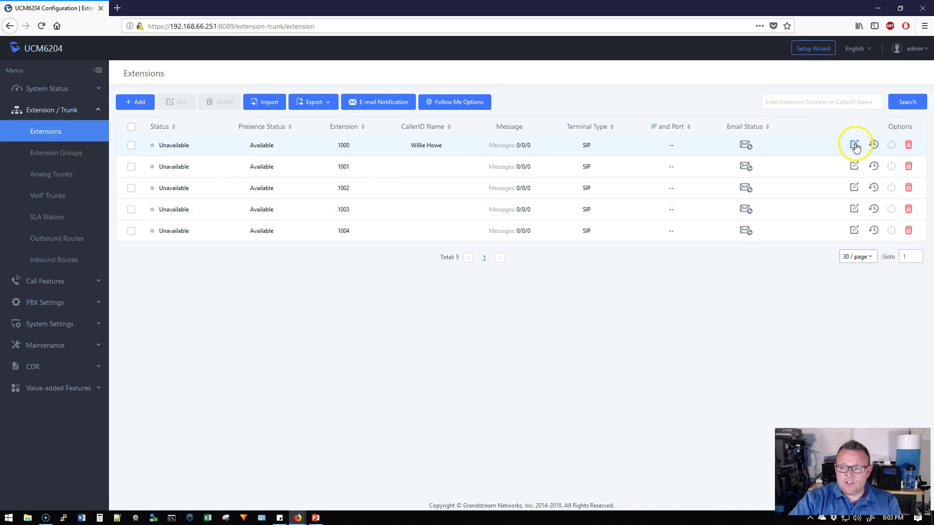
click(854, 145)
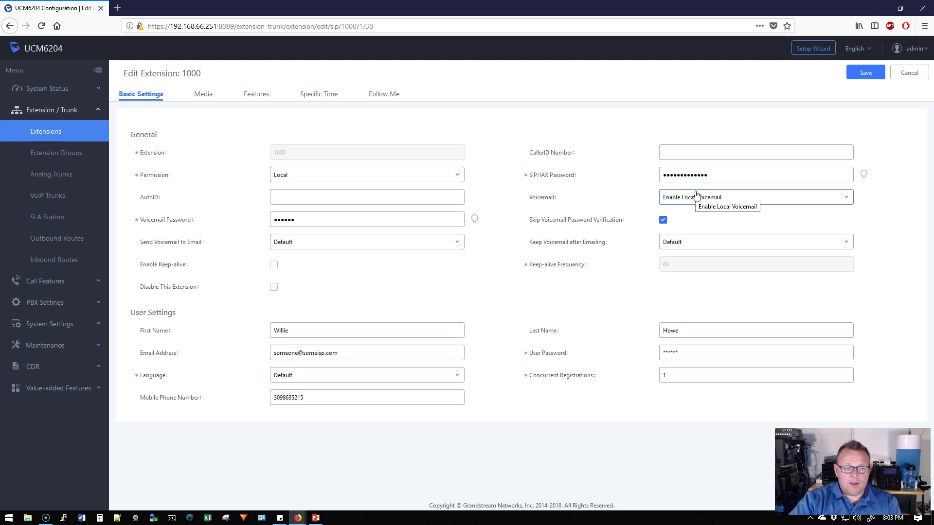
click(379, 179)
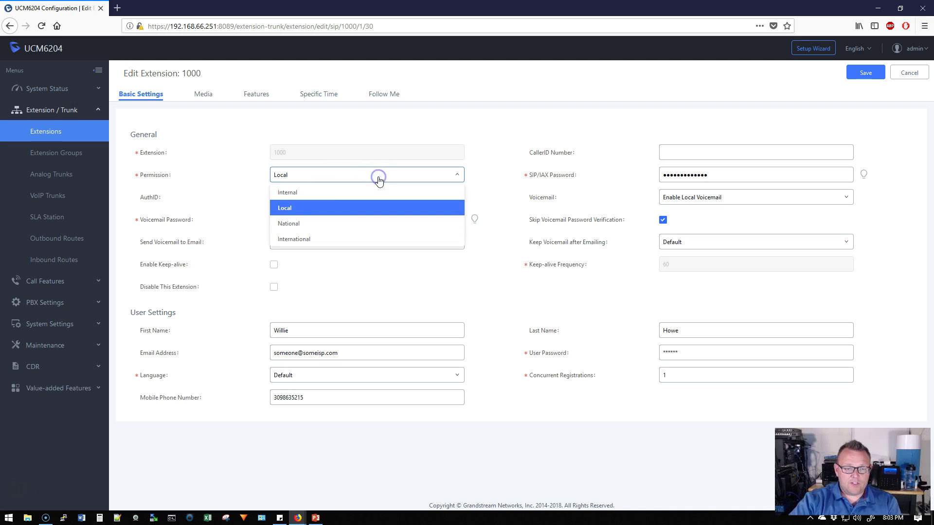
click(304, 209)
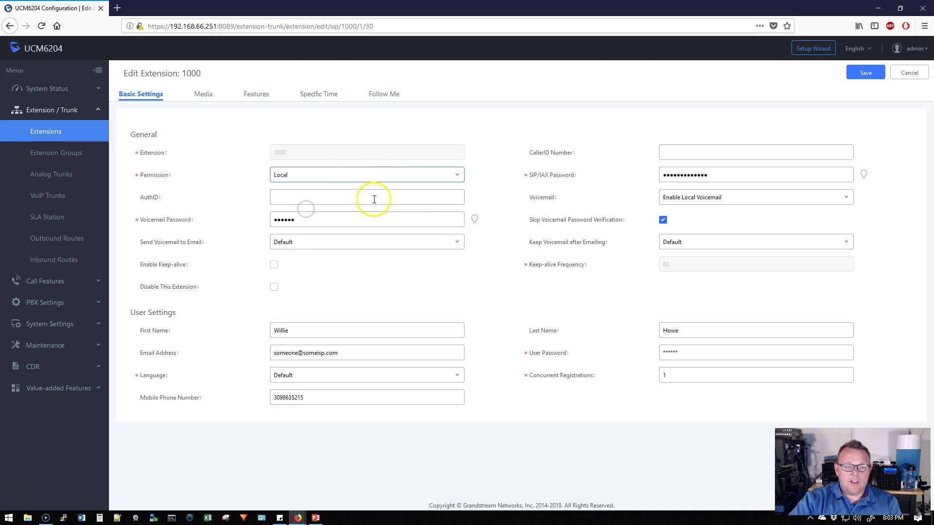
click(493, 202)
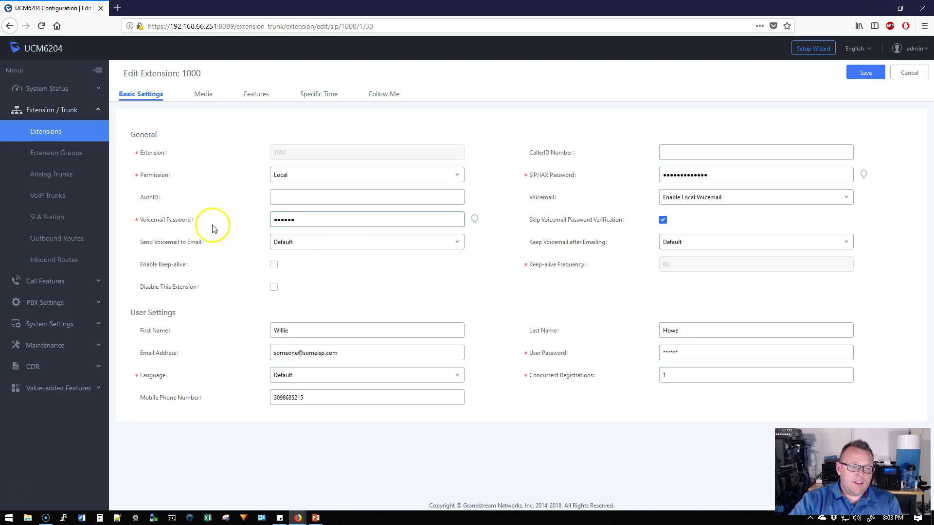
- Show the Outbound Routes list with route H5 (_5XXX) at Internal privilege
click(66, 239)
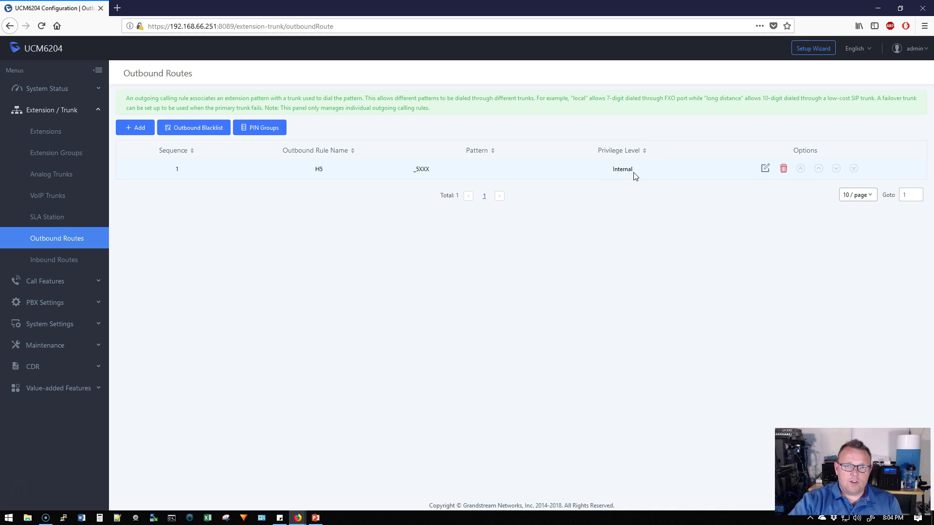
- Reopen extension 1000's settings and review the Permission dropdown twice, keeping it Local
click(54, 133)
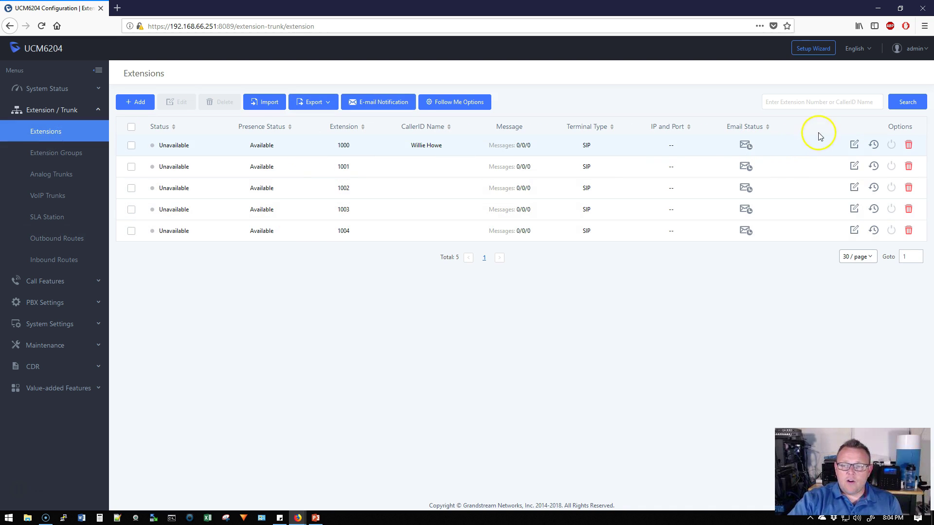
click(853, 144)
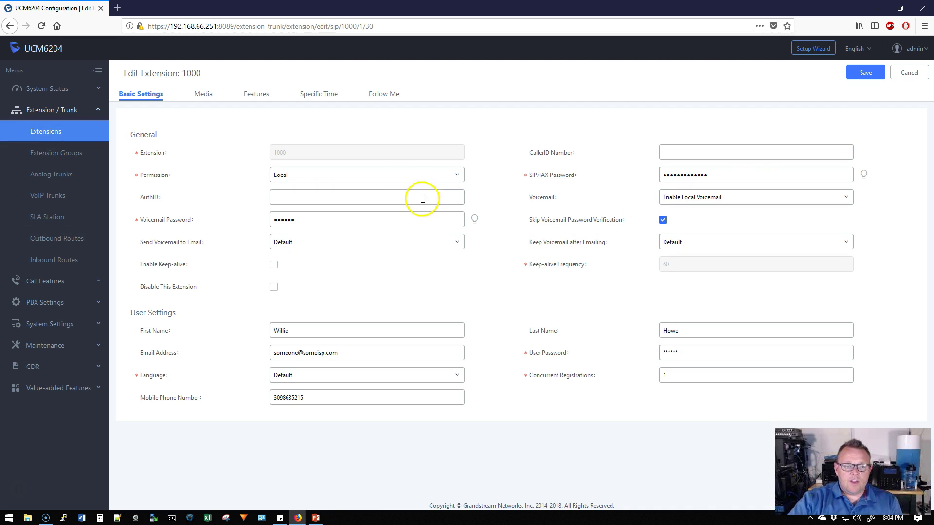
click(422, 175)
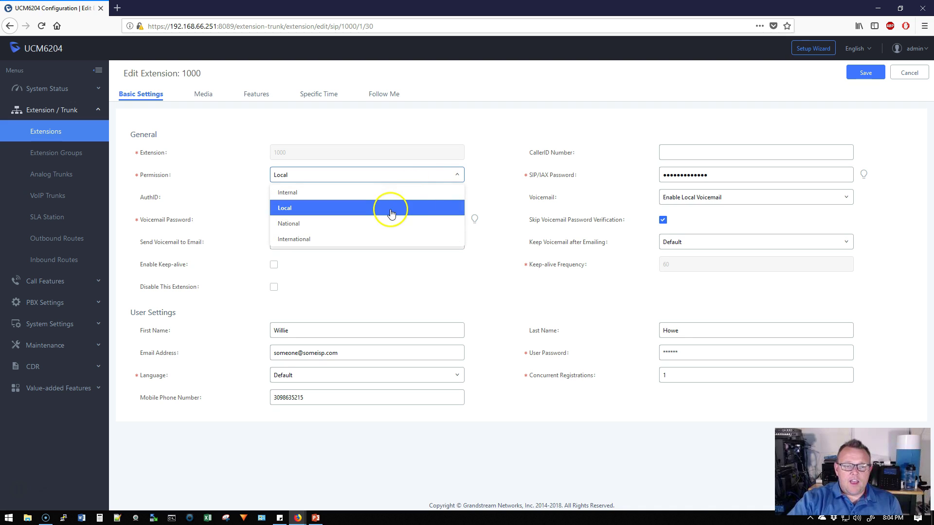
click(312, 207)
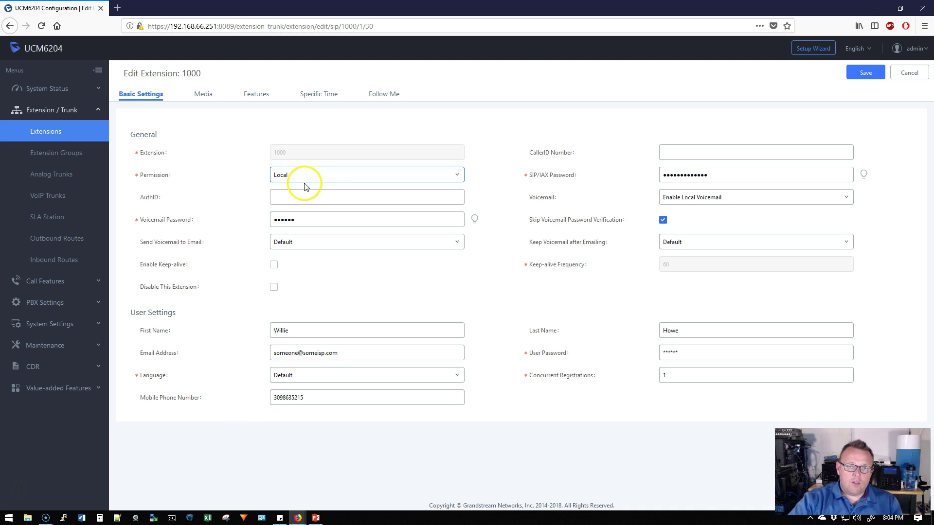
click(321, 174)
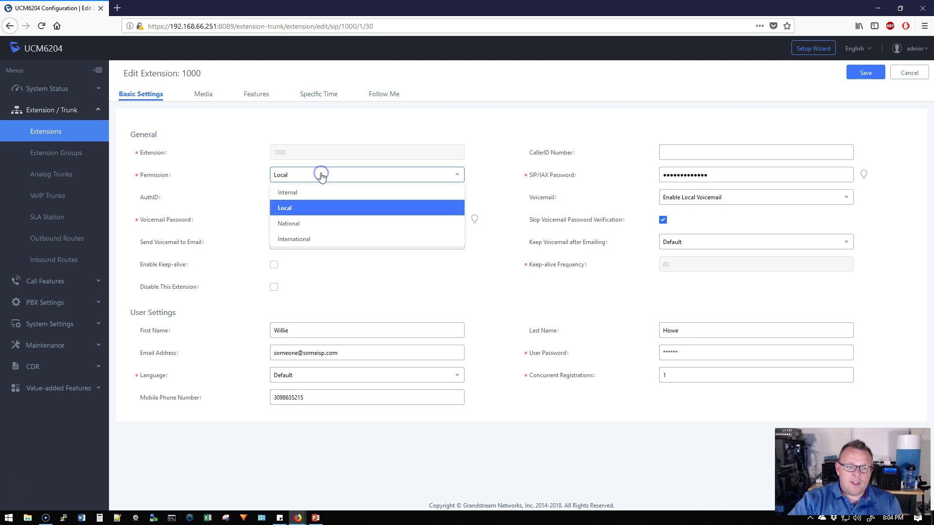
click(307, 208)
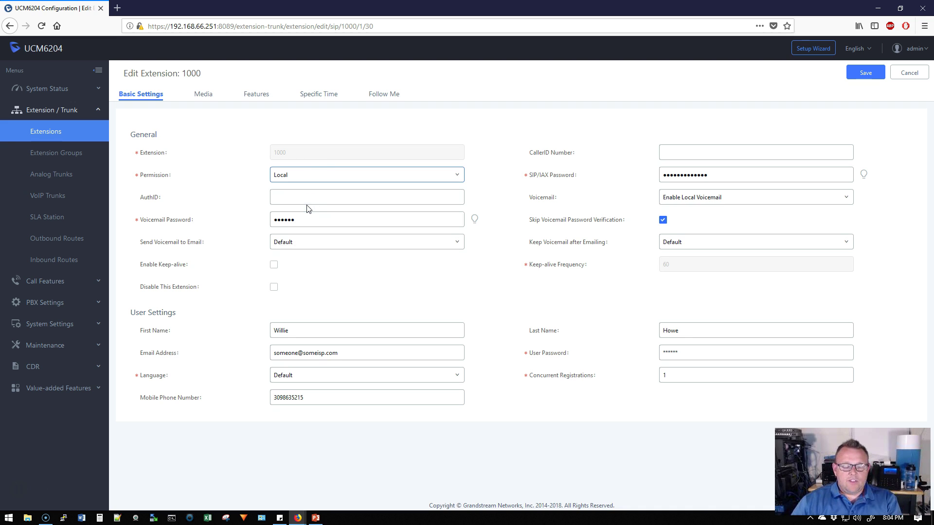
- View the Inbound Routes list, then the Outbound Routes list showing H5 at Internal
click(54, 260)
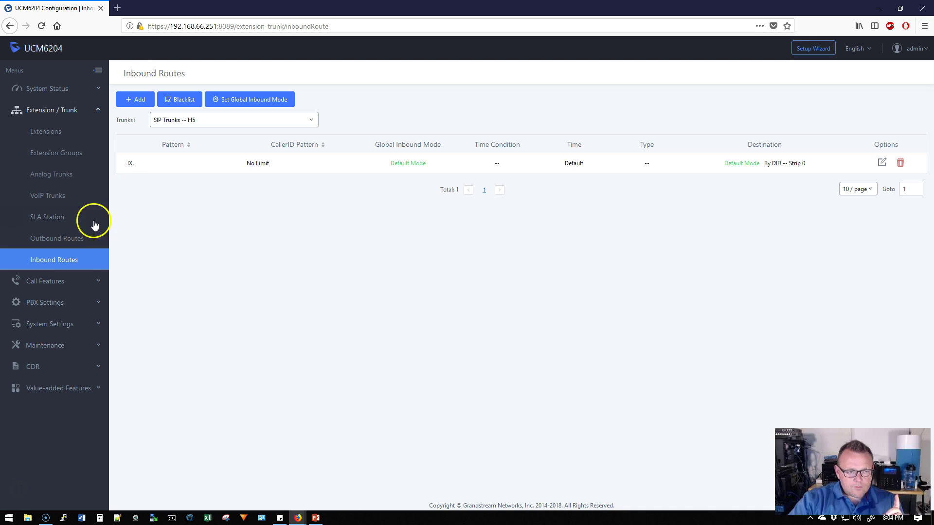
click(57, 238)
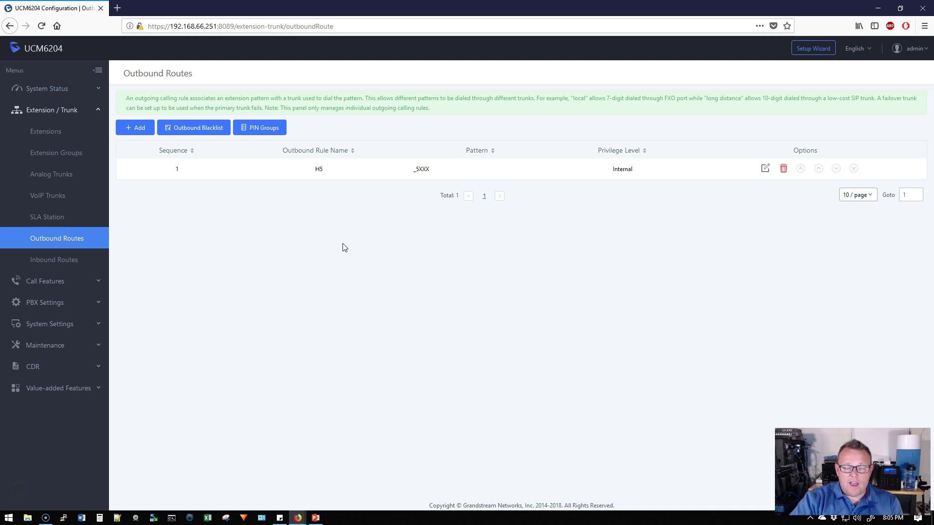
- Create a new IVR named Test at extension 7000 with Dial Trunk enabled
click(68, 282)
click(35, 175)
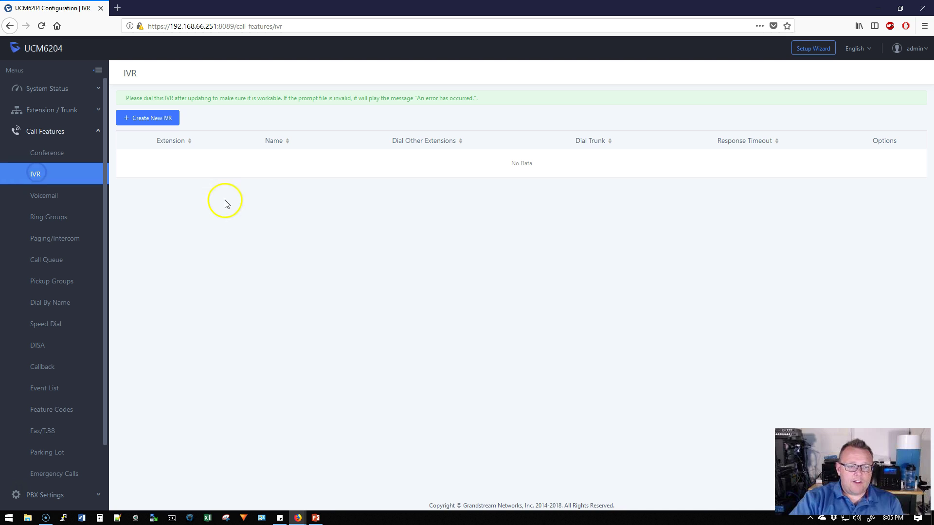
click(166, 122)
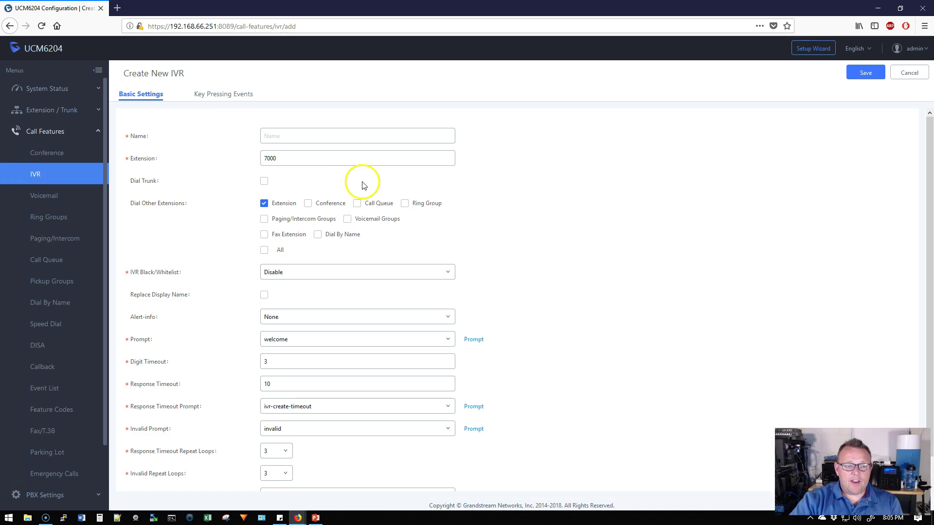
scroll(461, 244, down, 1)
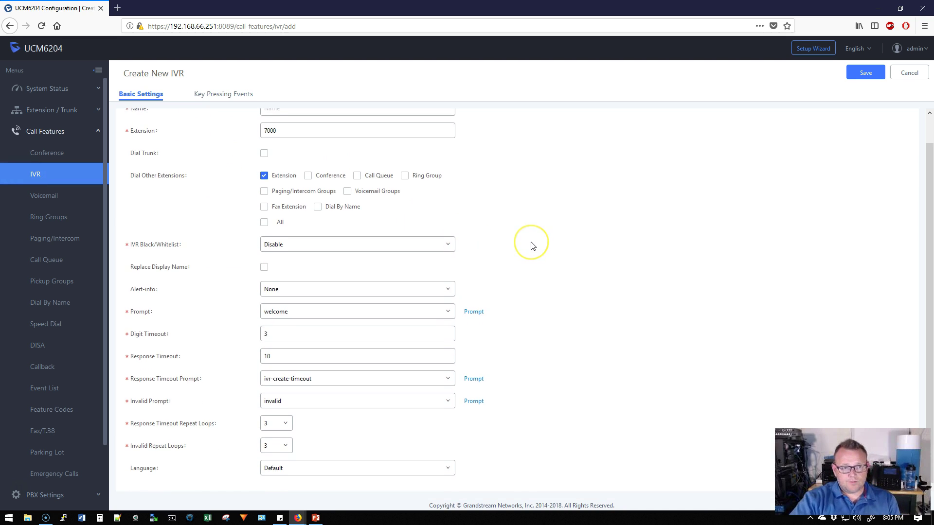
scroll(531, 246, up, 1)
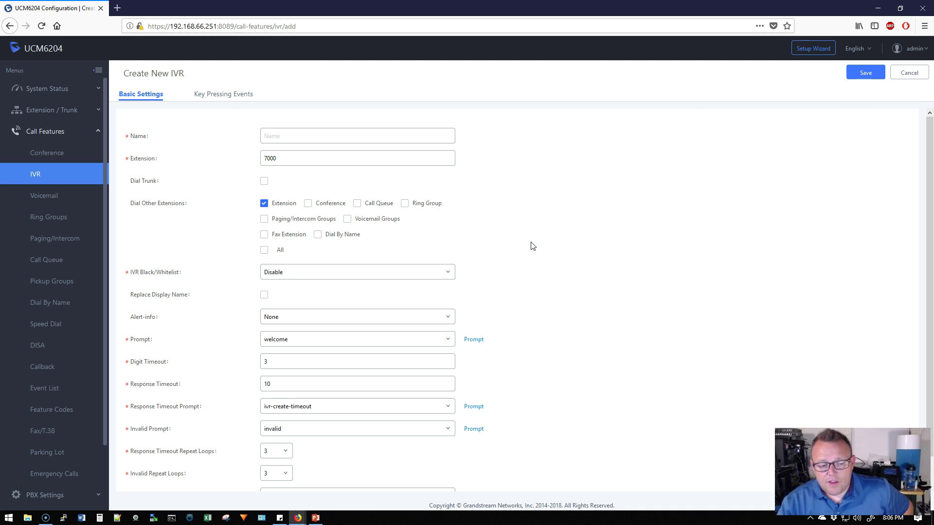
scroll(531, 246, down, 1)
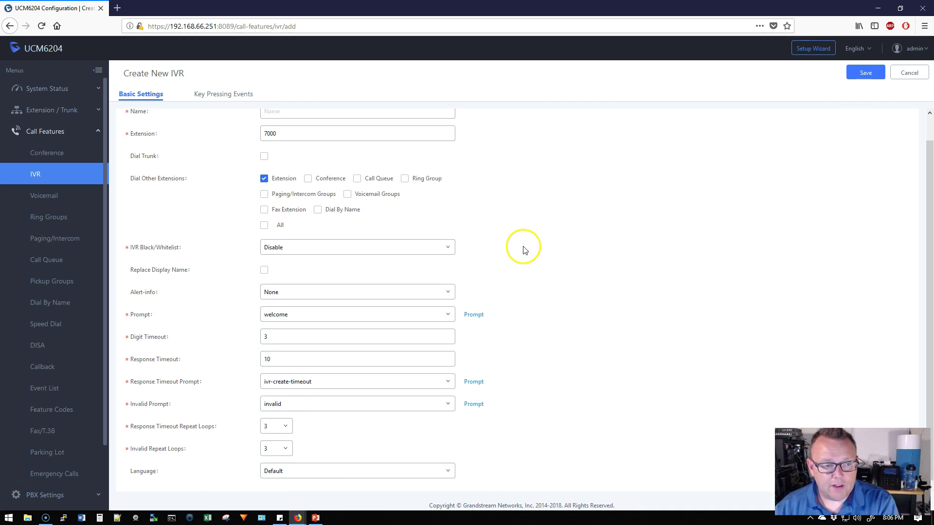
scroll(531, 246, up, 1)
click(324, 160)
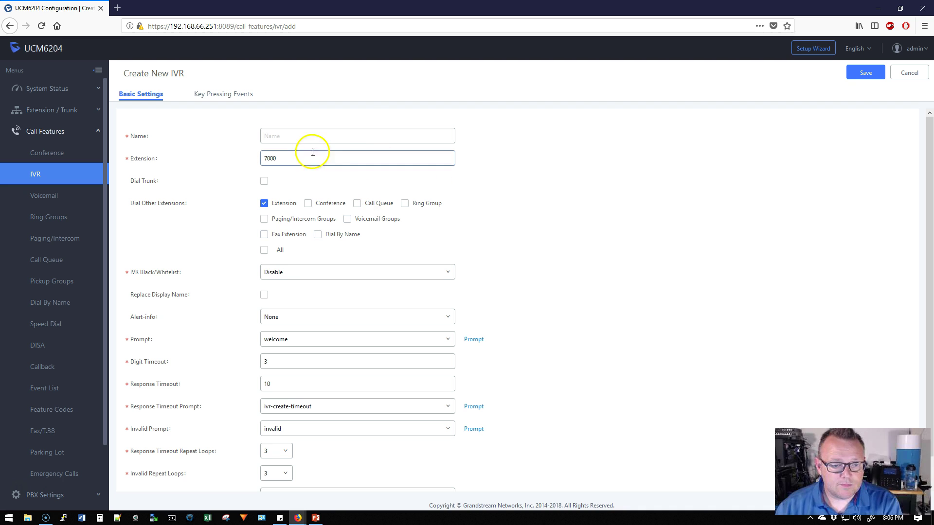
click(332, 139)
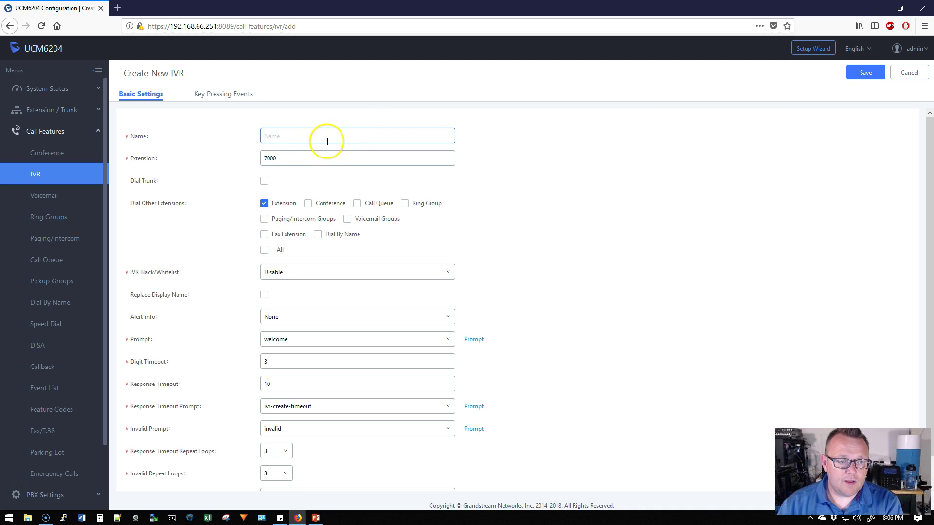
text(Test)
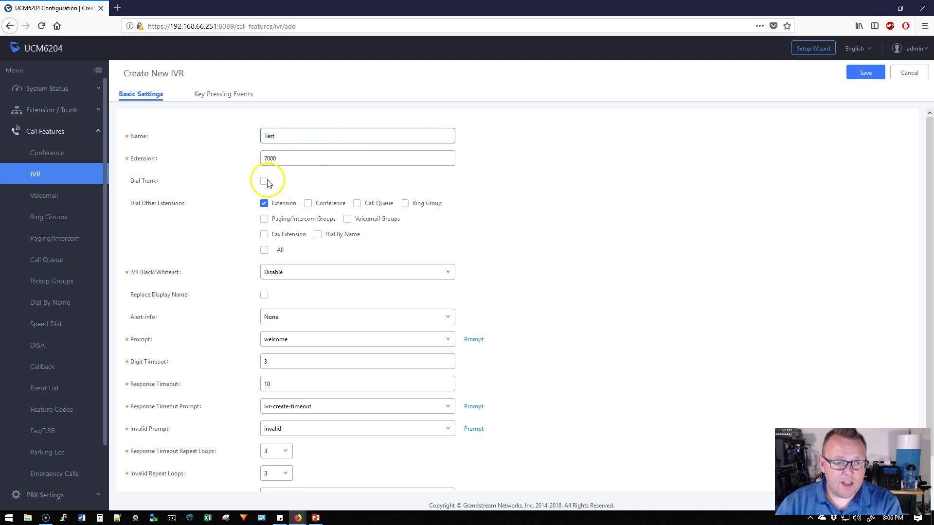
click(265, 181)
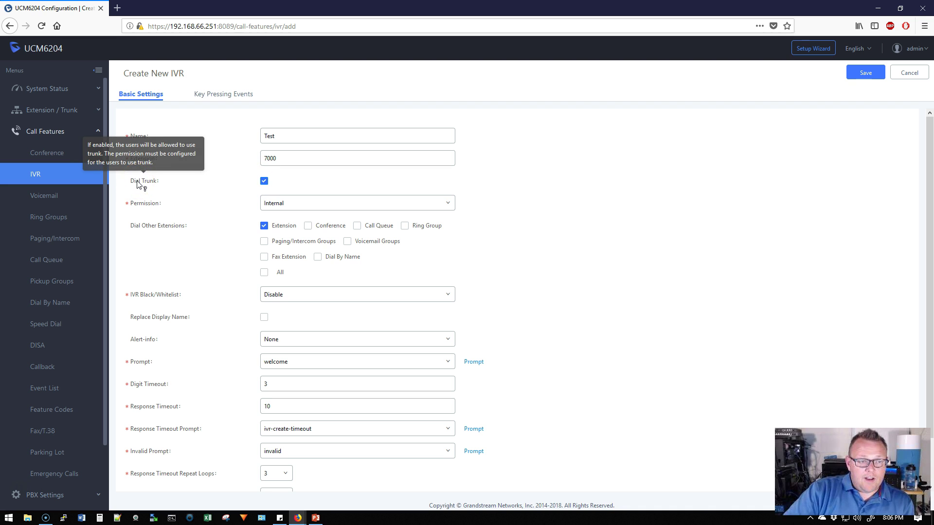
click(311, 203)
click(313, 202)
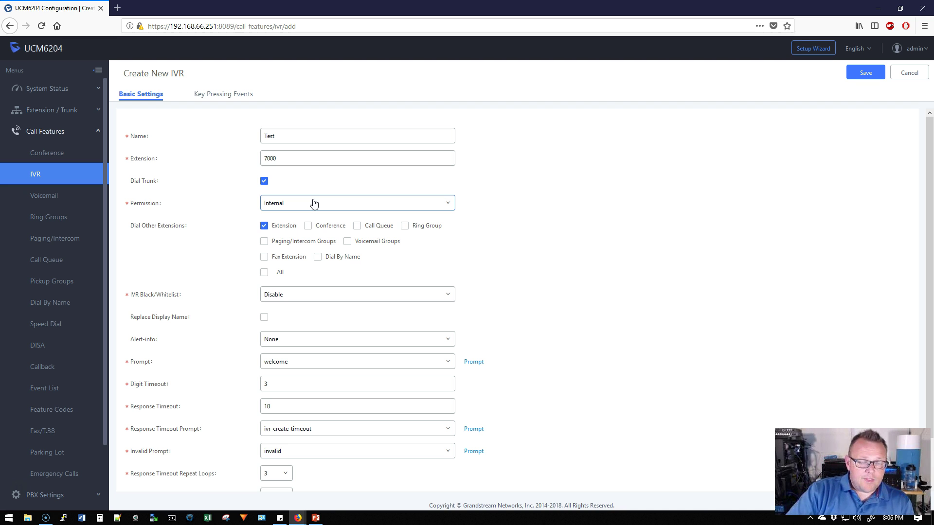
click(275, 206)
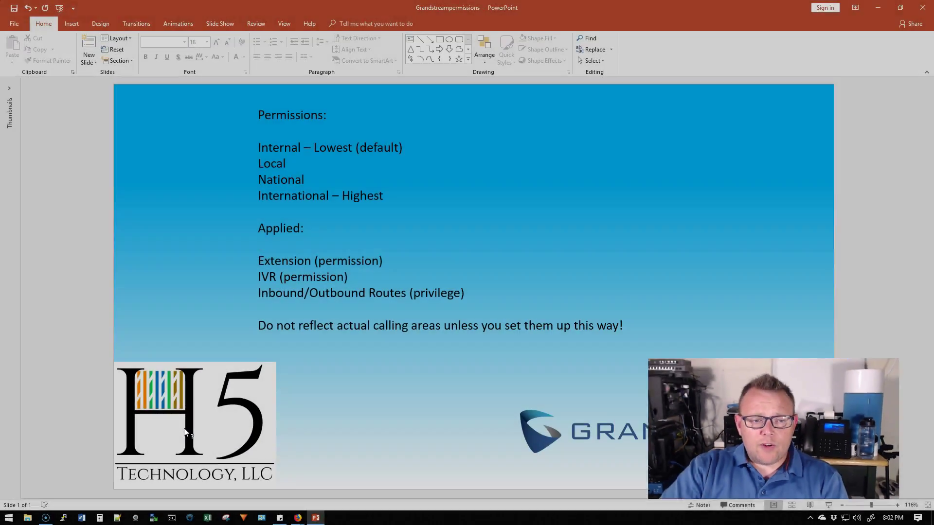
click(298, 518)
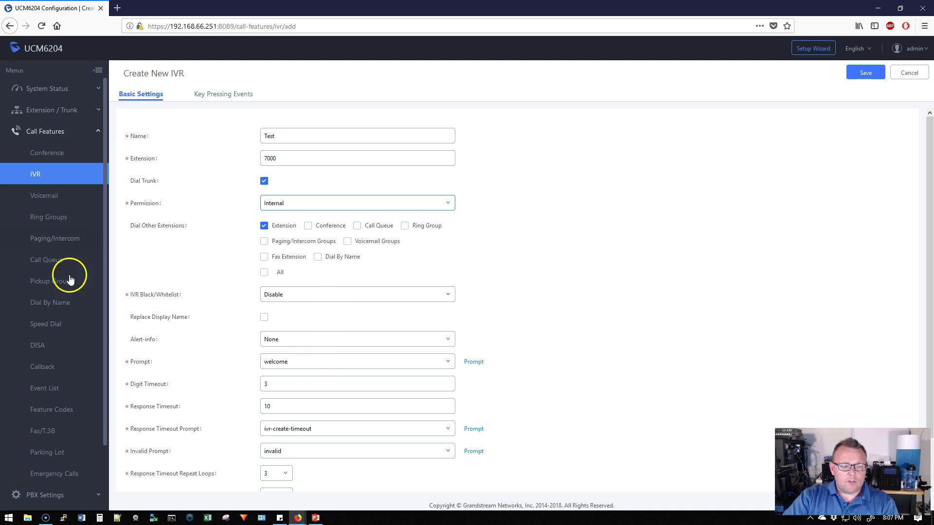
click(52, 109)
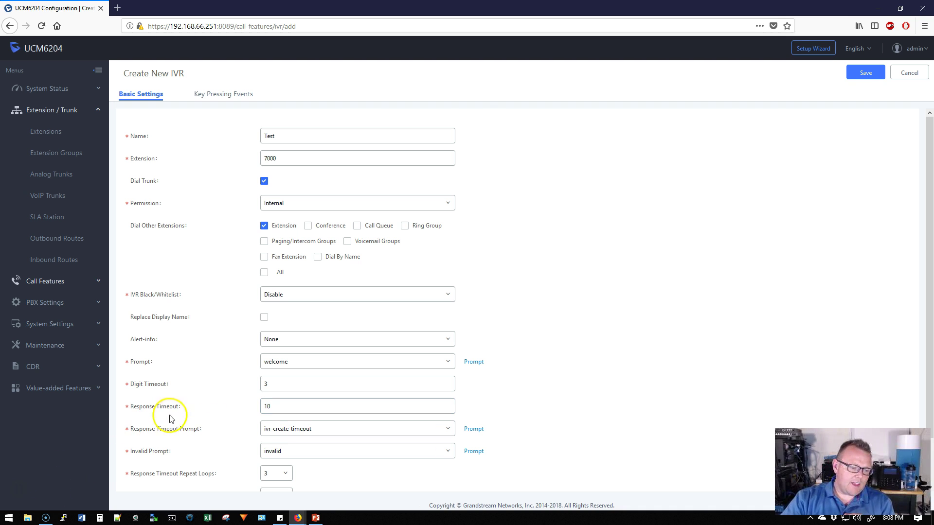
- On the PowerPoint permissions slide, highlight the Extension, Routes, permission-level and warning lines
click(7, 486)
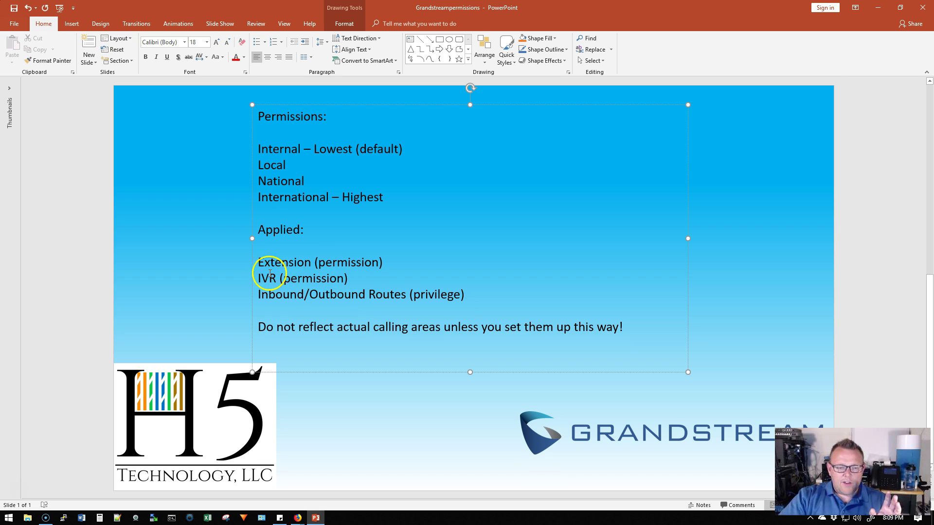
drag(258, 262, 387, 262)
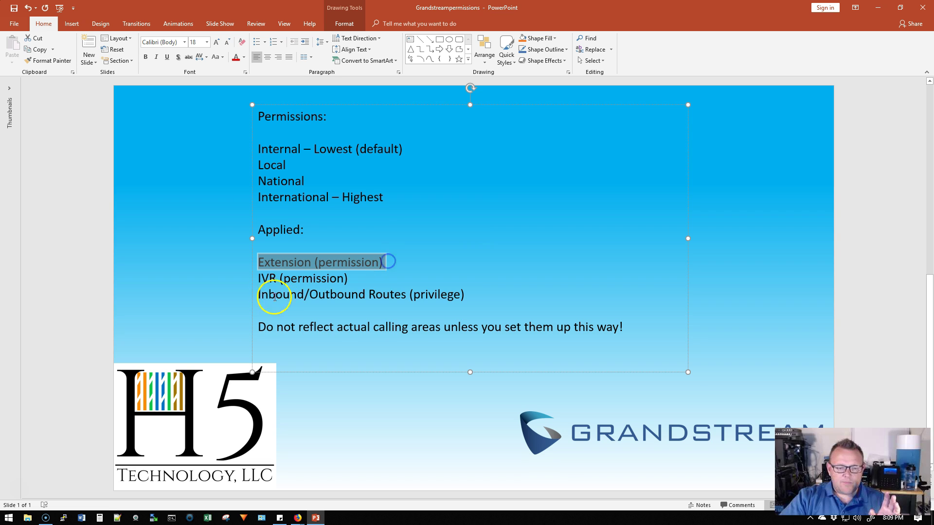
drag(259, 295, 457, 292)
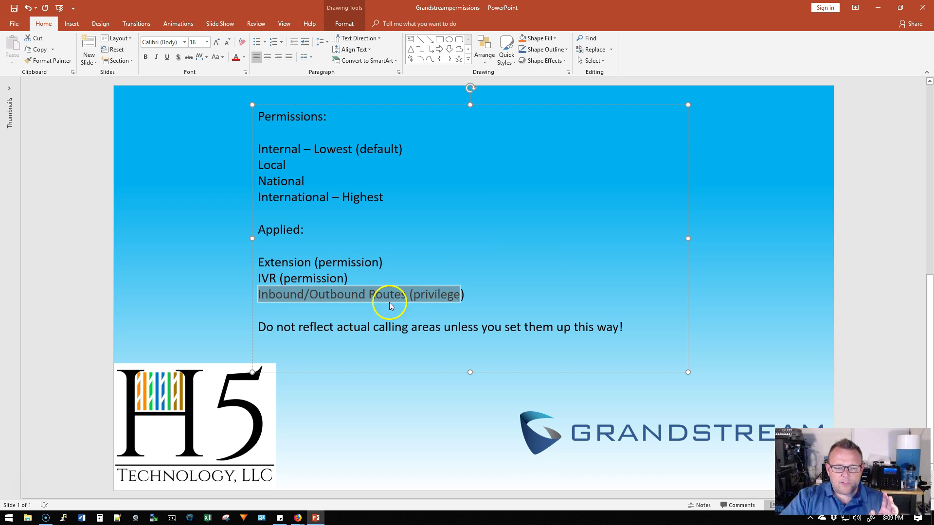
drag(259, 149, 392, 197)
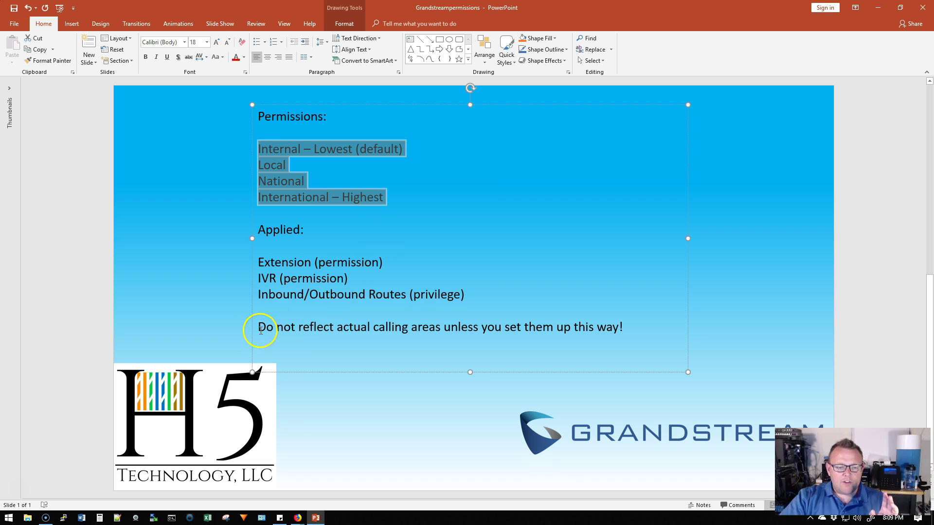
drag(257, 327, 624, 327)
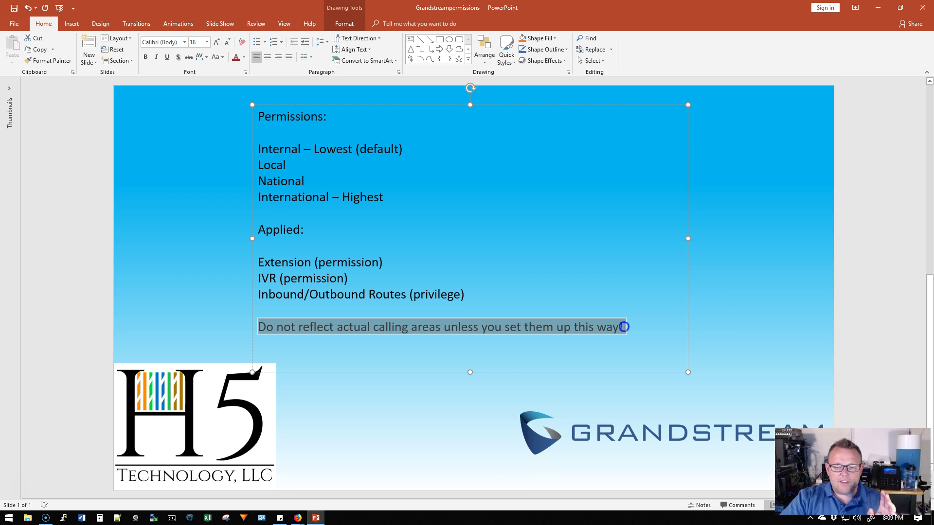
click(531, 295)
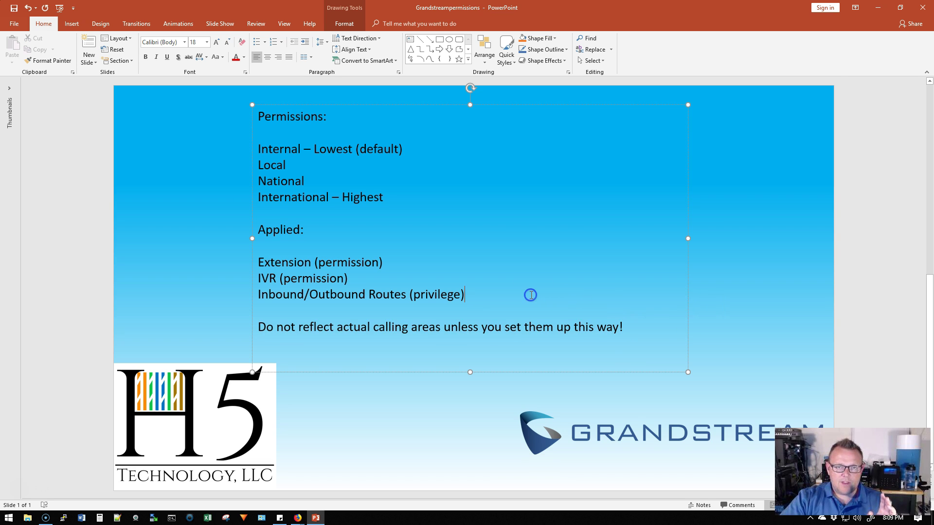